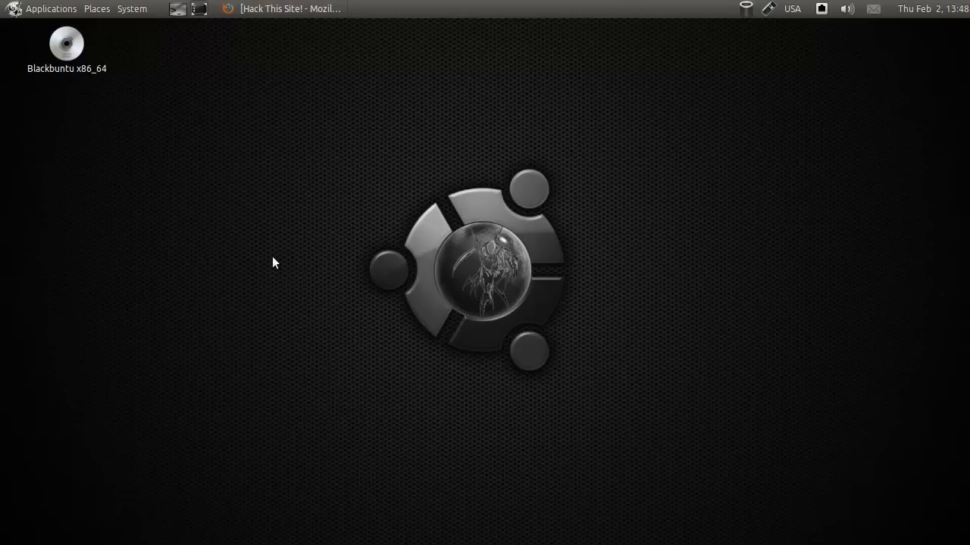
Log in to Hack This Site in Firefox with the prefilled credentials and open the Basic 4 mission
left_click(281, 9)
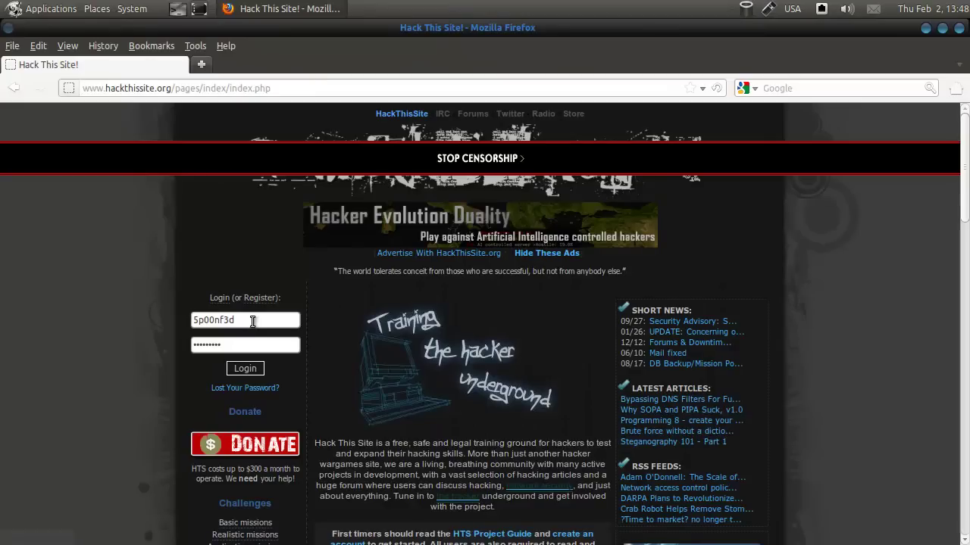
left_click(245, 368)
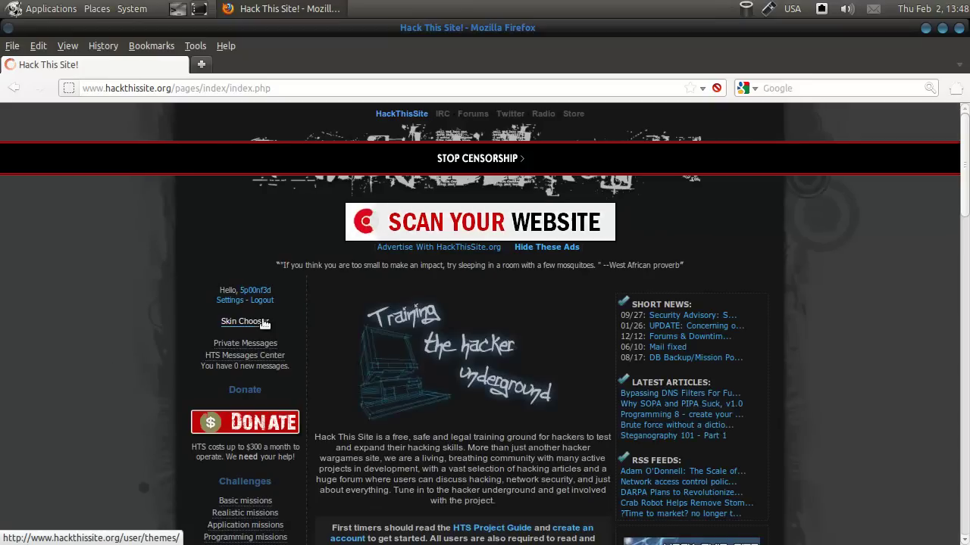
left_click(253, 502)
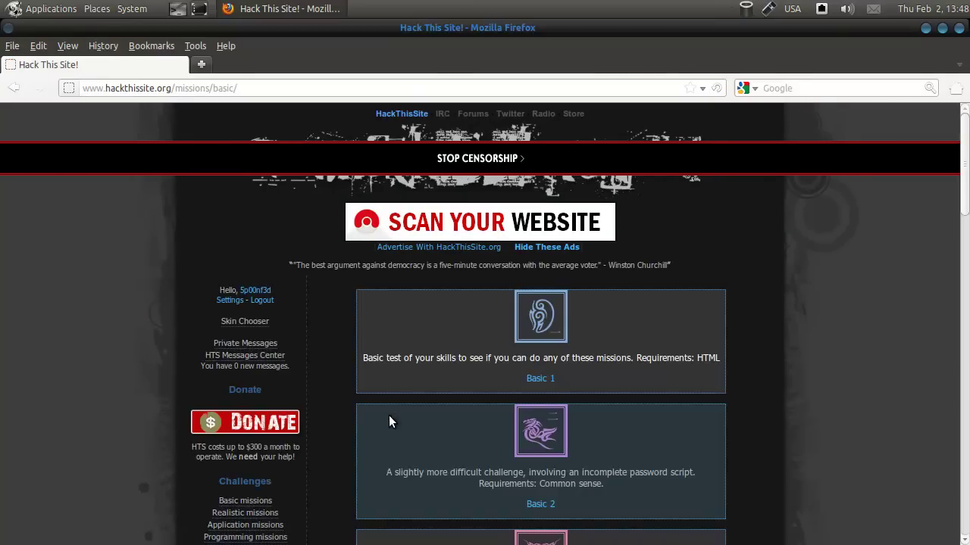
scroll(382, 415, "down", 7)
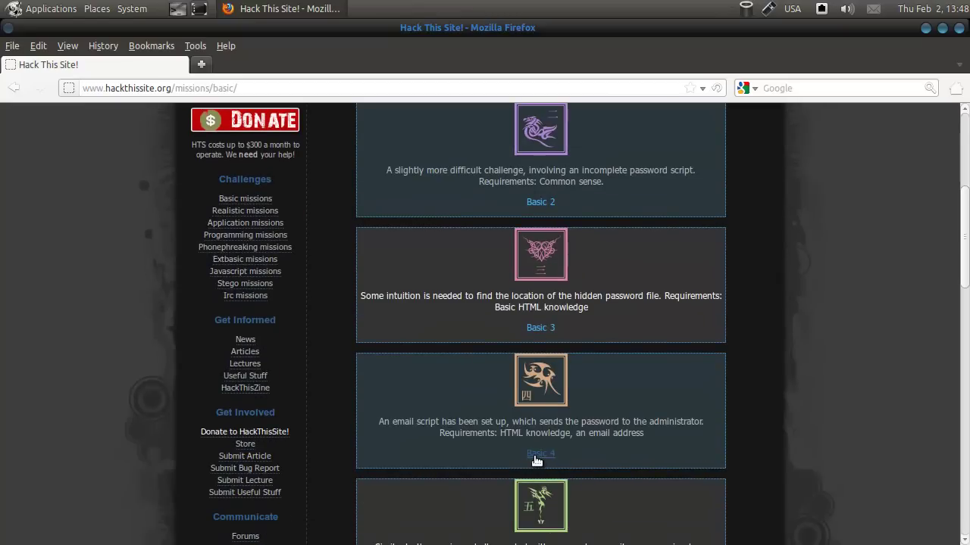
left_click(535, 454)
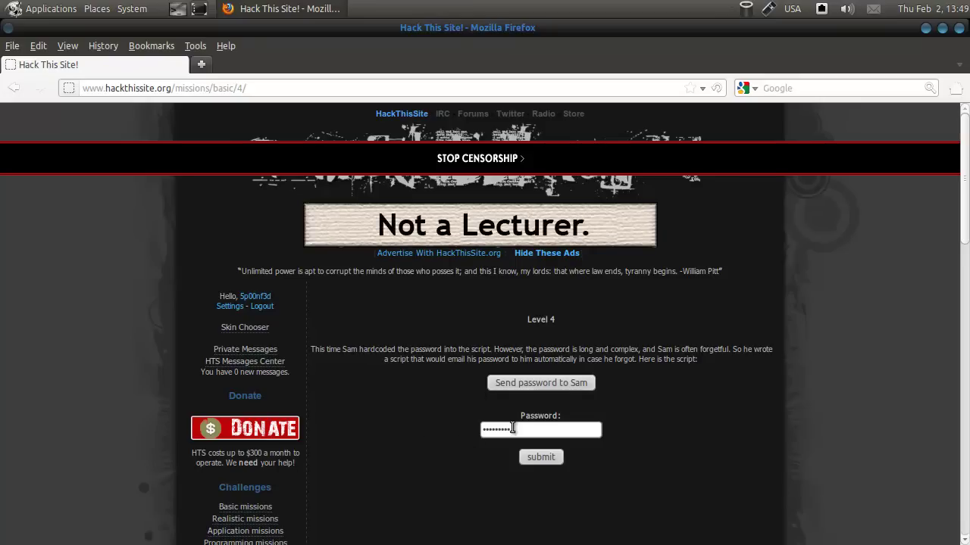
Clear the prefilled entry from the Level 4 password field
left_click_drag(513, 428, 350, 429)
key("Delete")
left_click(359, 424)
Examine the Level 4 page source for the hidden "to" field of the send-password form, highlight its recipient address and close the source
right_click(359, 424)
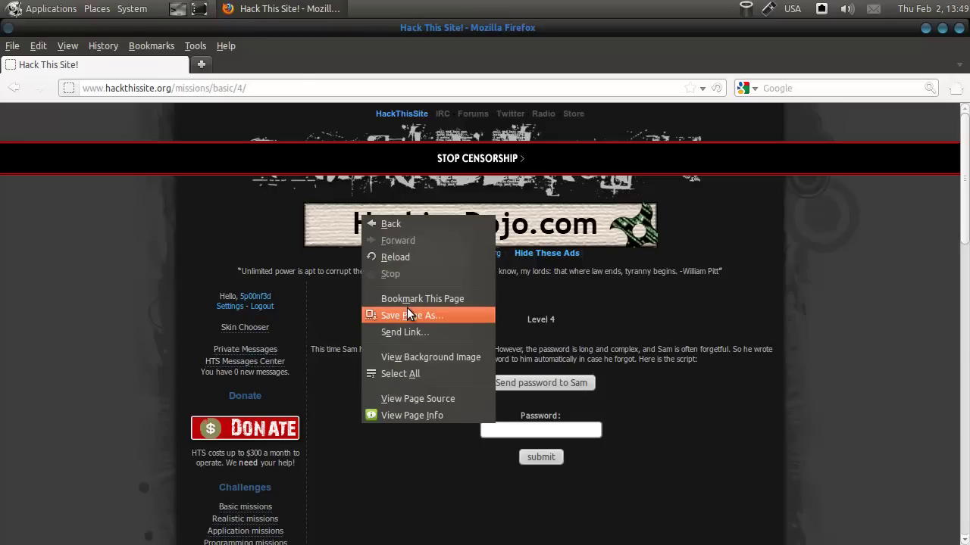
left_click(422, 399)
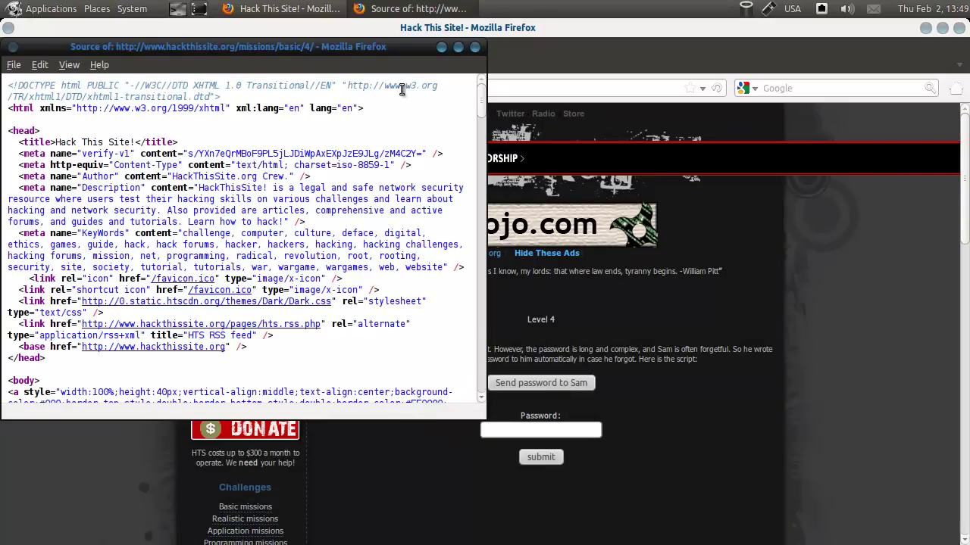
left_click(458, 47)
scroll(403, 232, "down", 5)
left_click(68, 46)
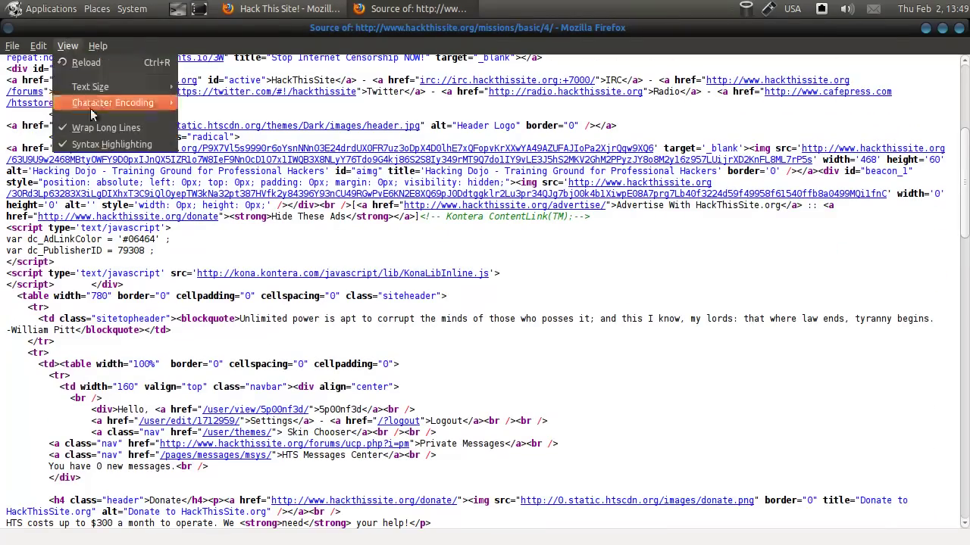
left_click(522, 324)
scroll(521, 325, "down", 20)
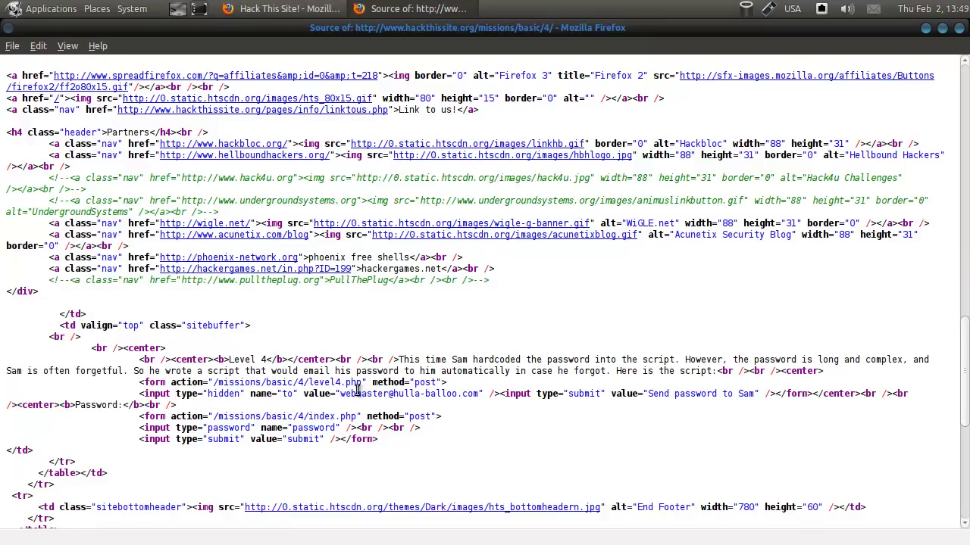
left_click_drag(341, 394, 480, 394)
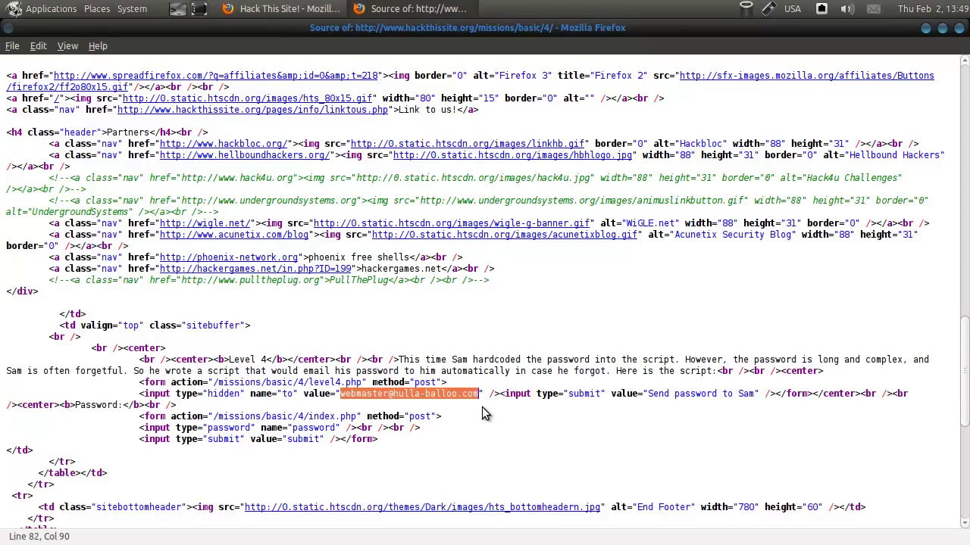
left_click(958, 28)
Enable the Tamper Data extension, restart Firefox to activate it and close the Add-ons Manager
left_click(191, 46)
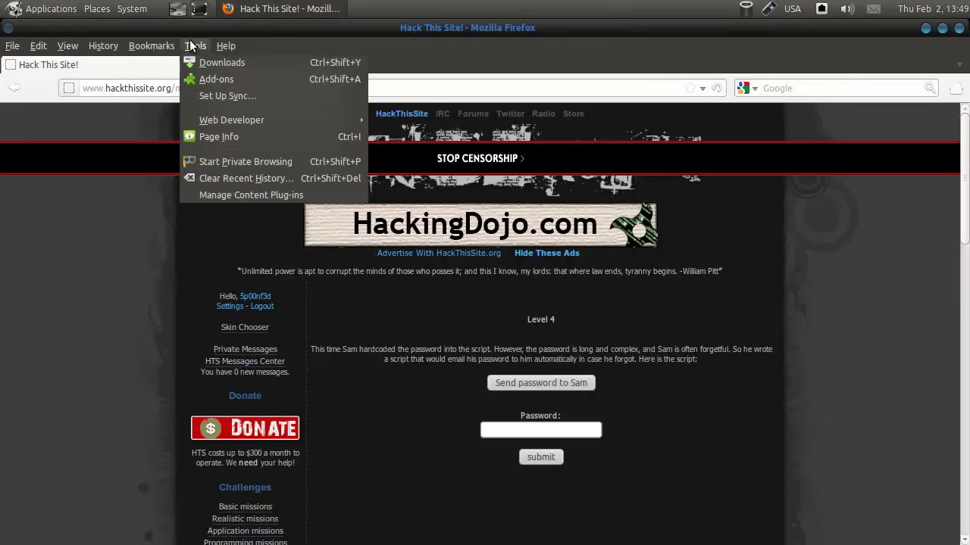
left_click(218, 81)
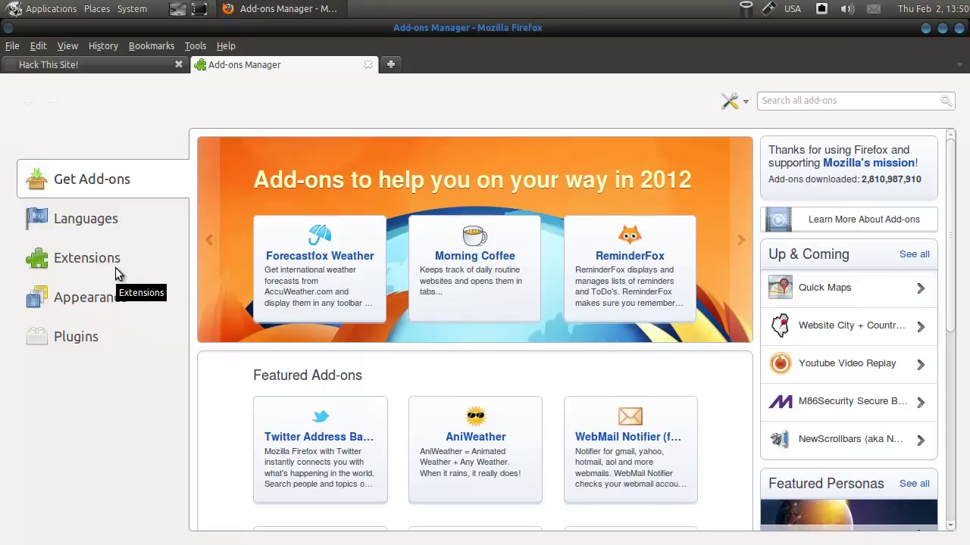
left_click(118, 273)
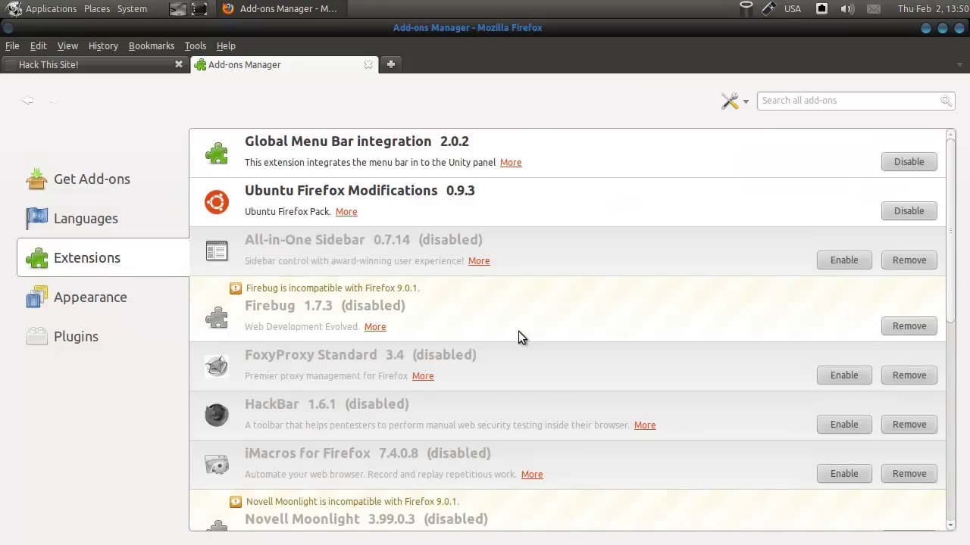
scroll(518, 337, "down", 3)
scroll(517, 331, "down", 5)
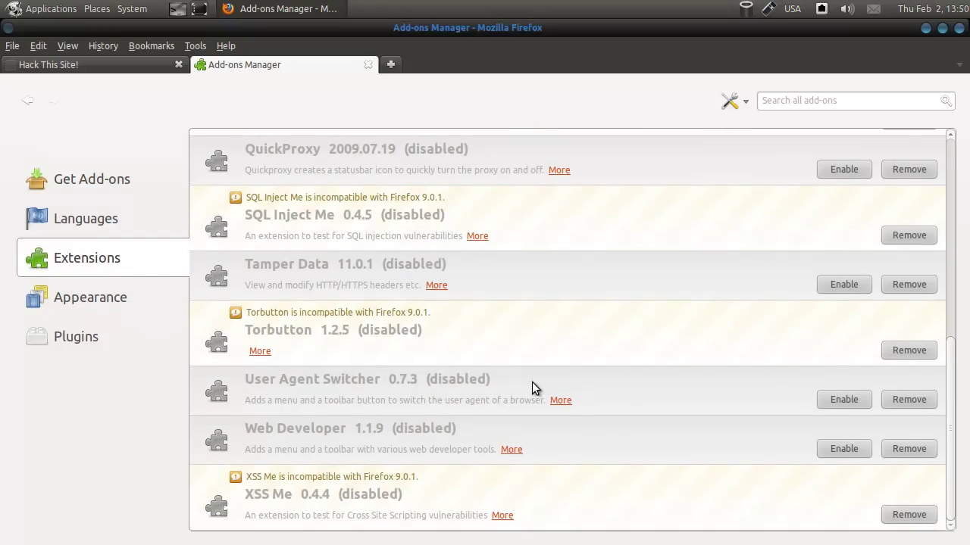
left_click(407, 271)
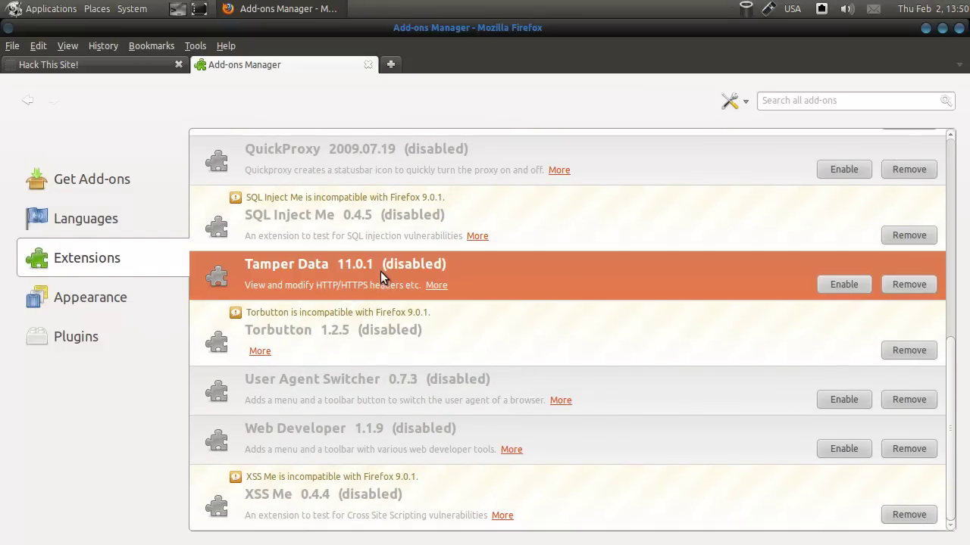
left_click(841, 285)
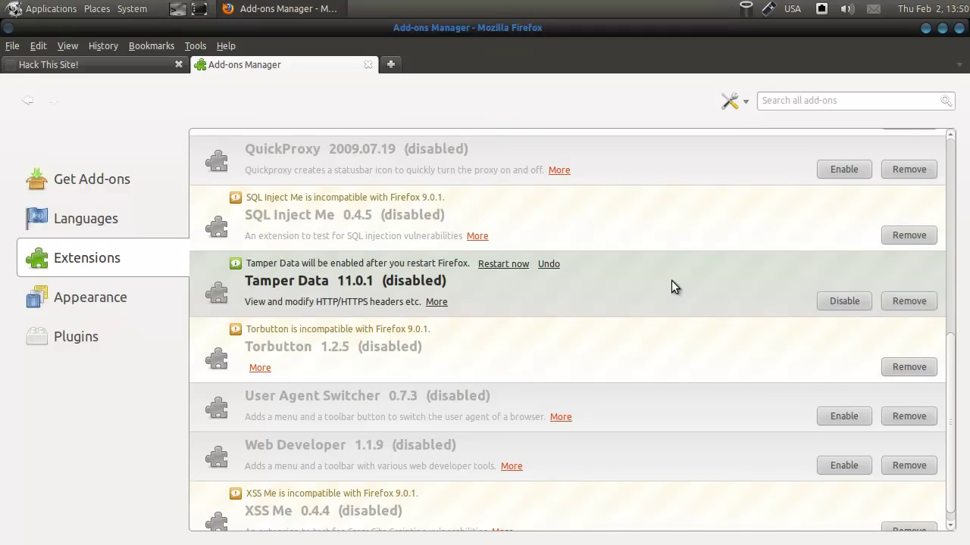
left_click(518, 267)
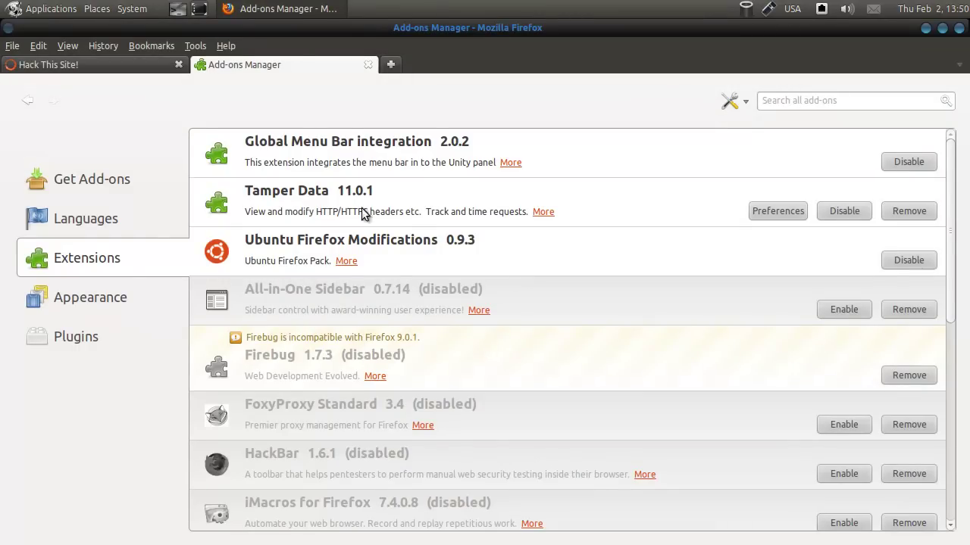
left_click(368, 65)
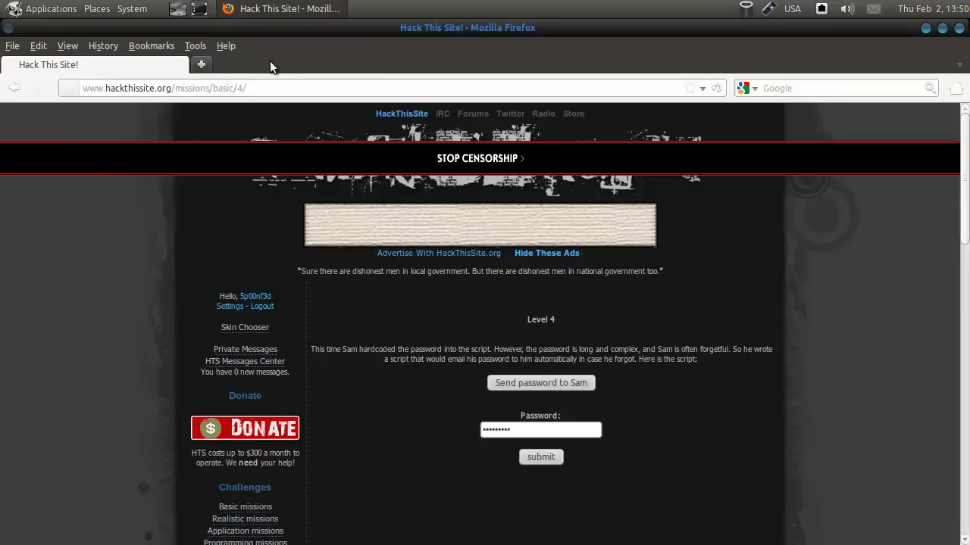
Intercept the "Send password to Sam" request with Tamper Data and replace its "to" parameter with your own e-mail address
left_click(206, 46)
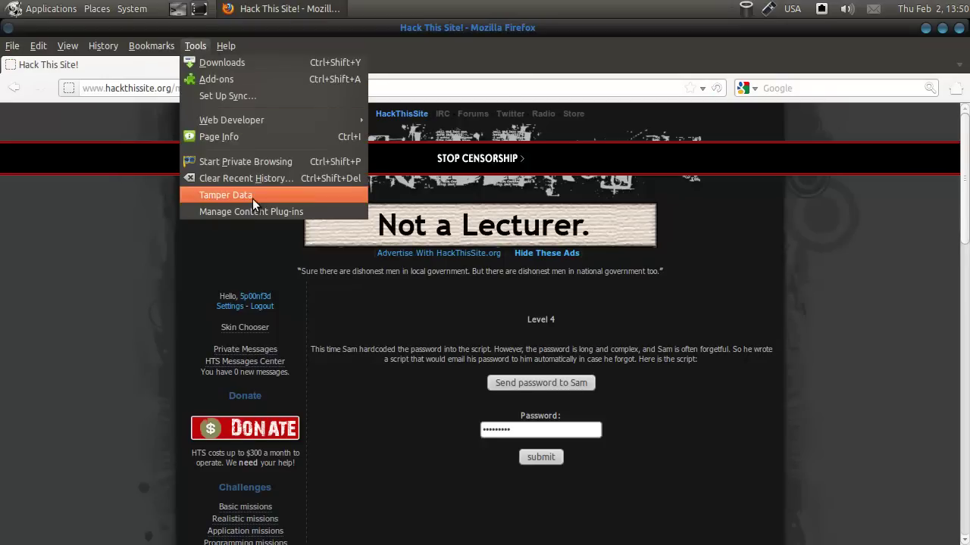
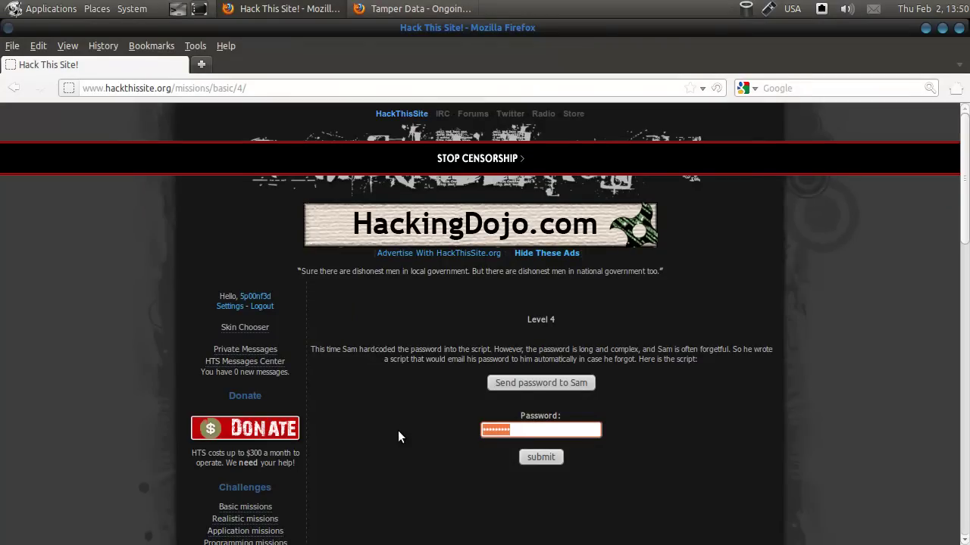
key("BackSpace")
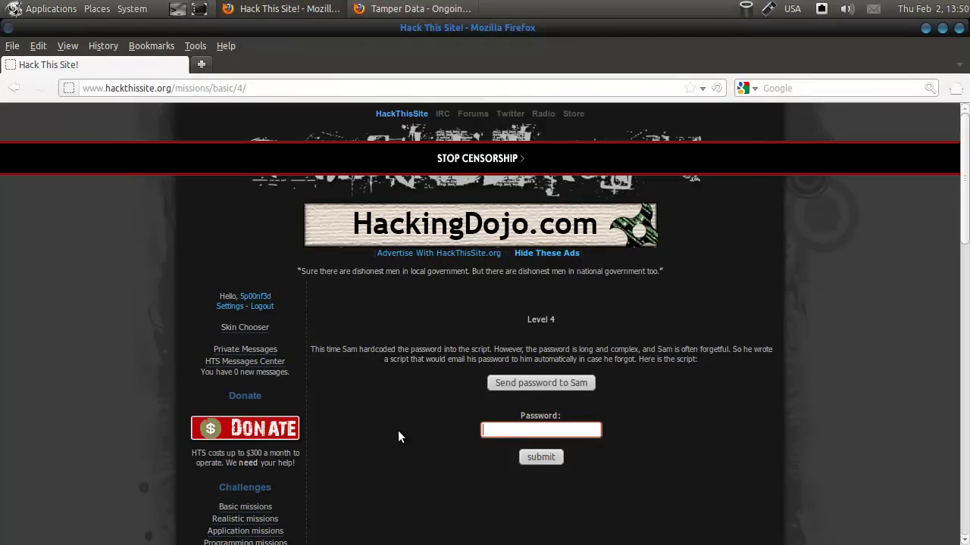
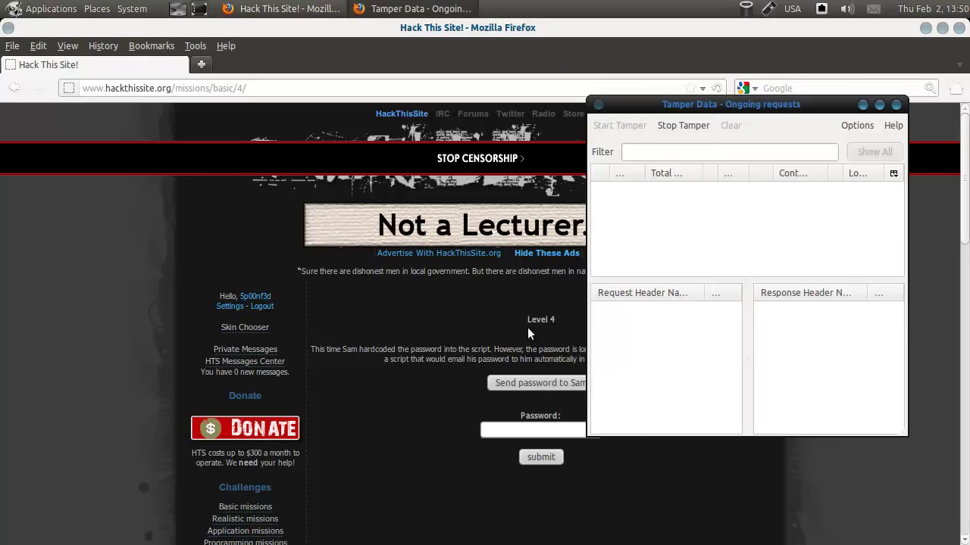
left_click(515, 382)
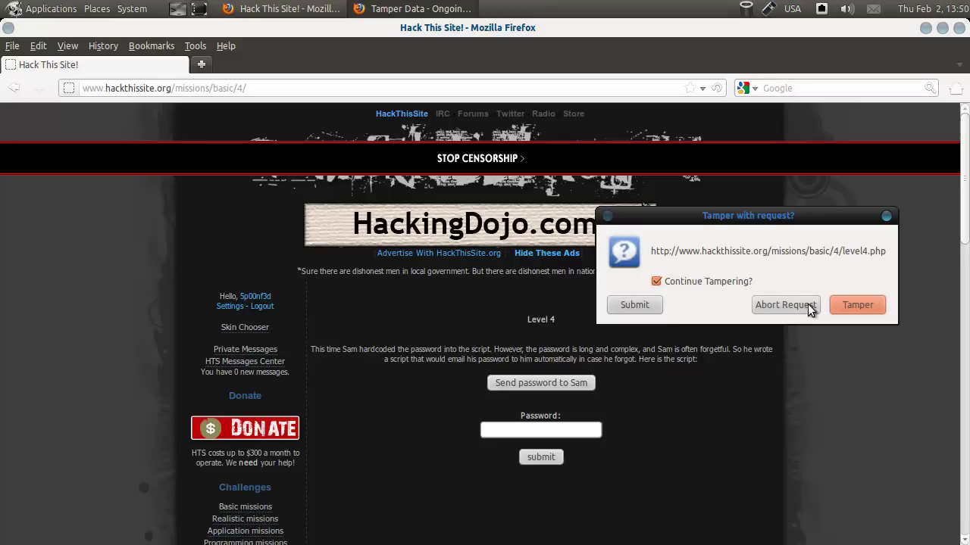
left_click(849, 305)
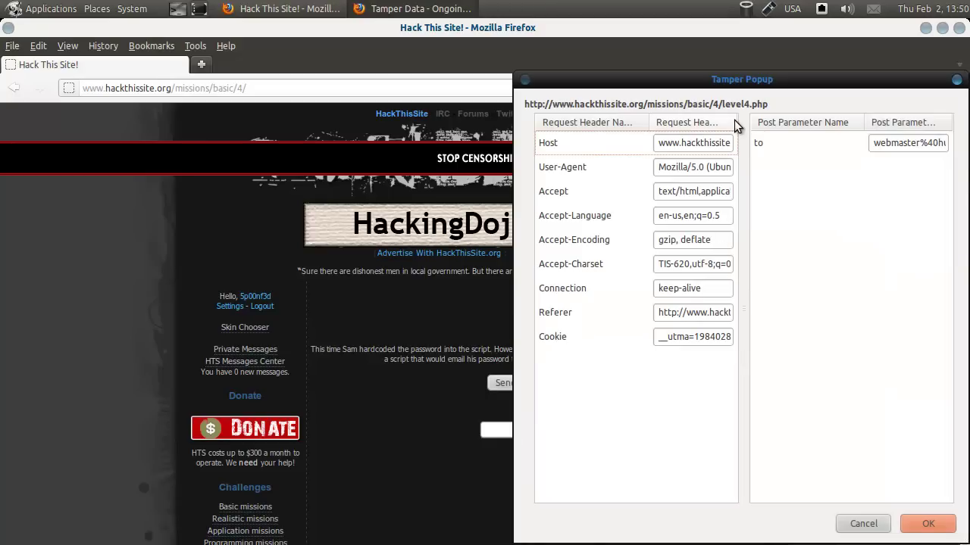
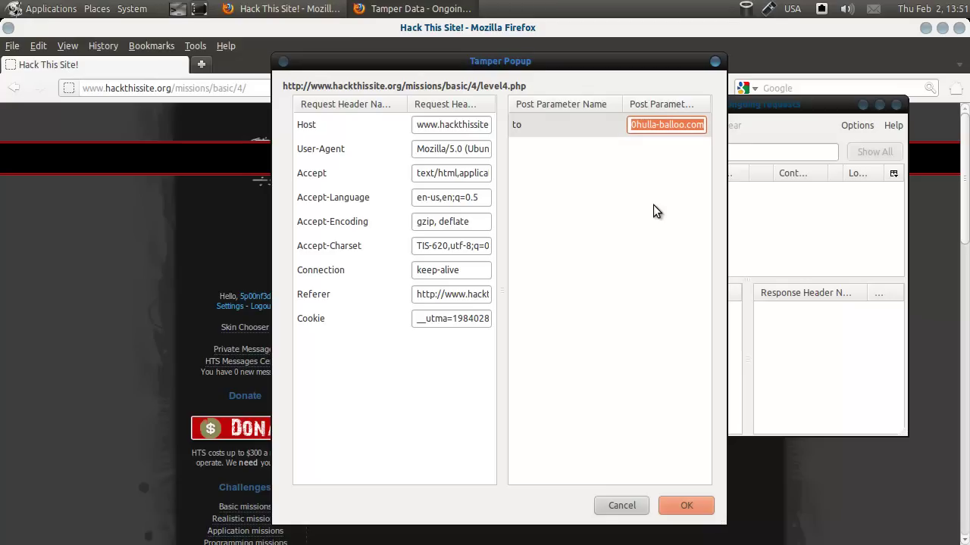
type("spoonf")
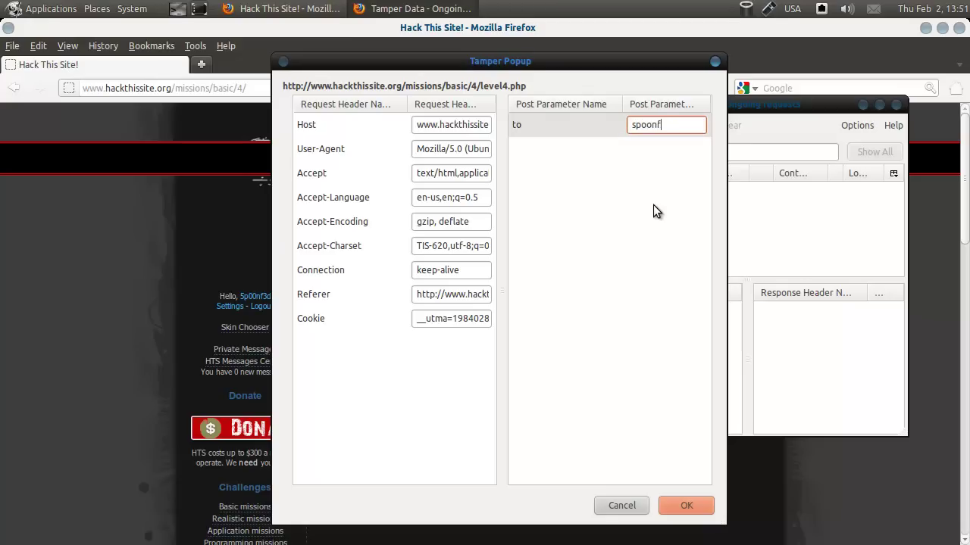
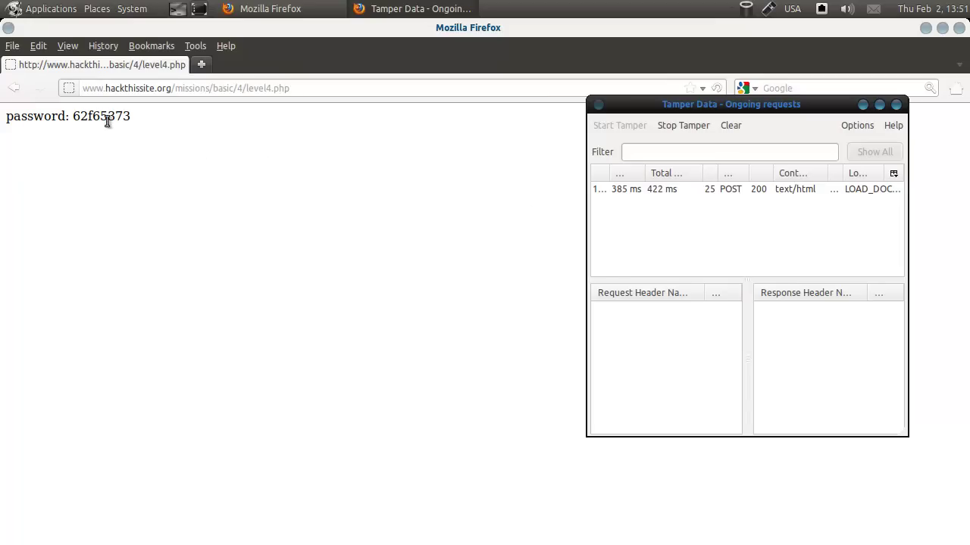
Copy the returned mission password, submit it in the Level 4 password field and close Tamper Data
left_click_drag(73, 116, 145, 117)
right_click(105, 120)
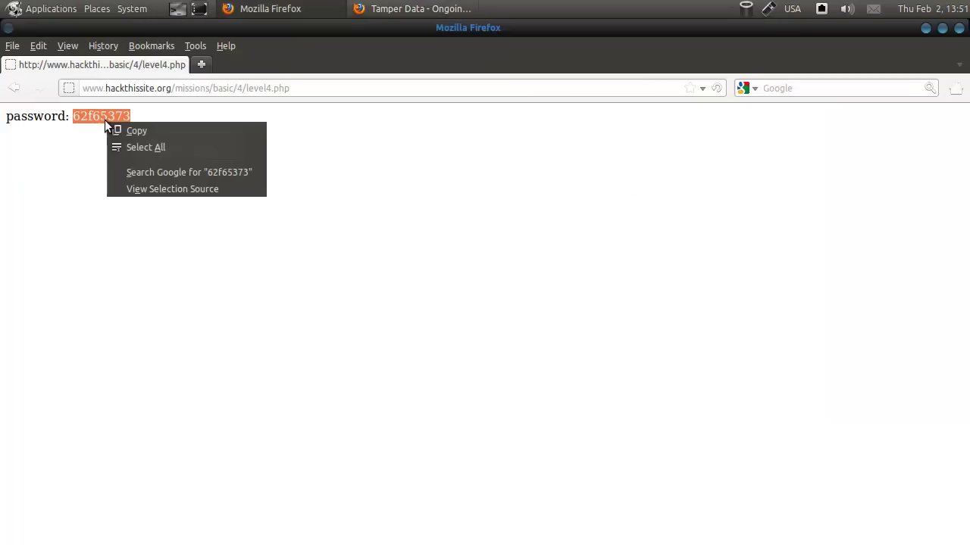
left_click(151, 131)
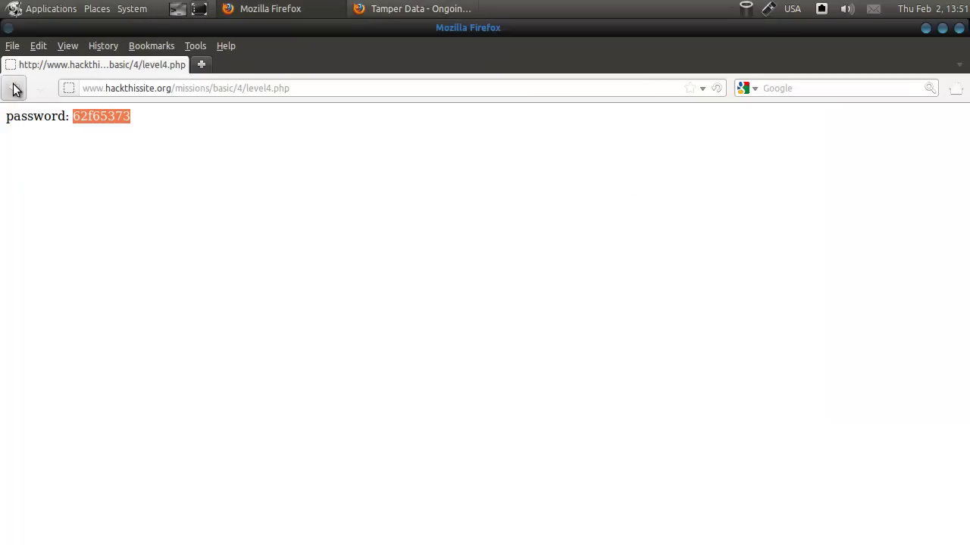
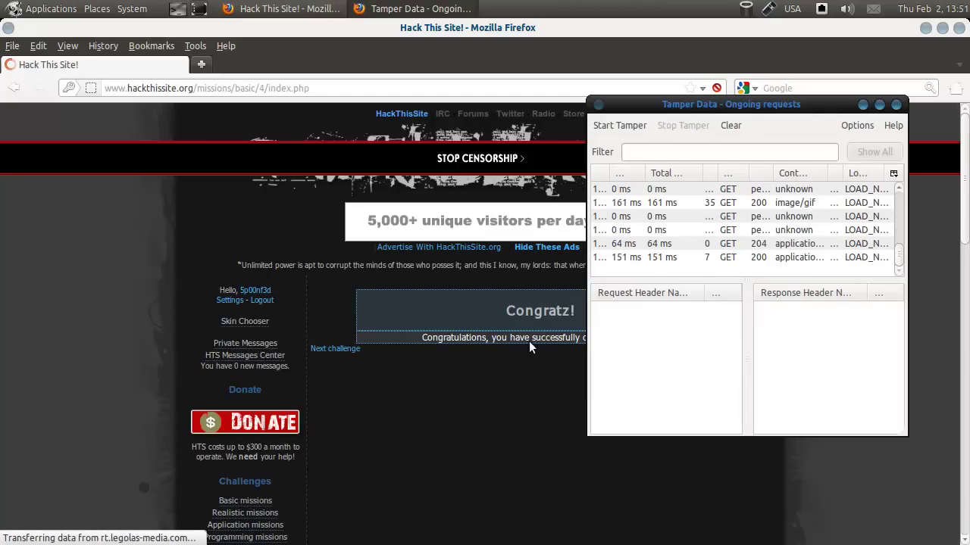
left_click(898, 104)
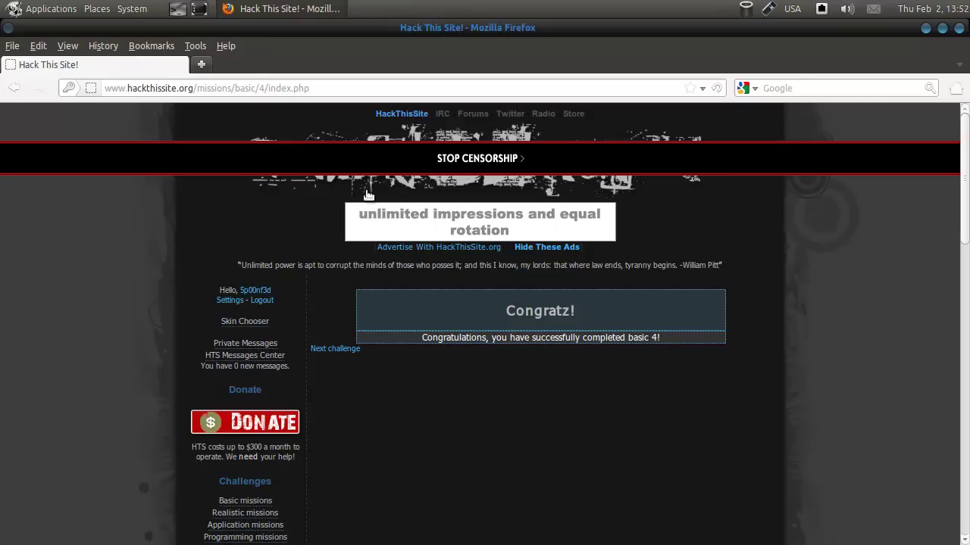
Open the Firefox add-ons home page at addons.mozilla.org/en-US/firefox in a new tab
left_click(203, 65)
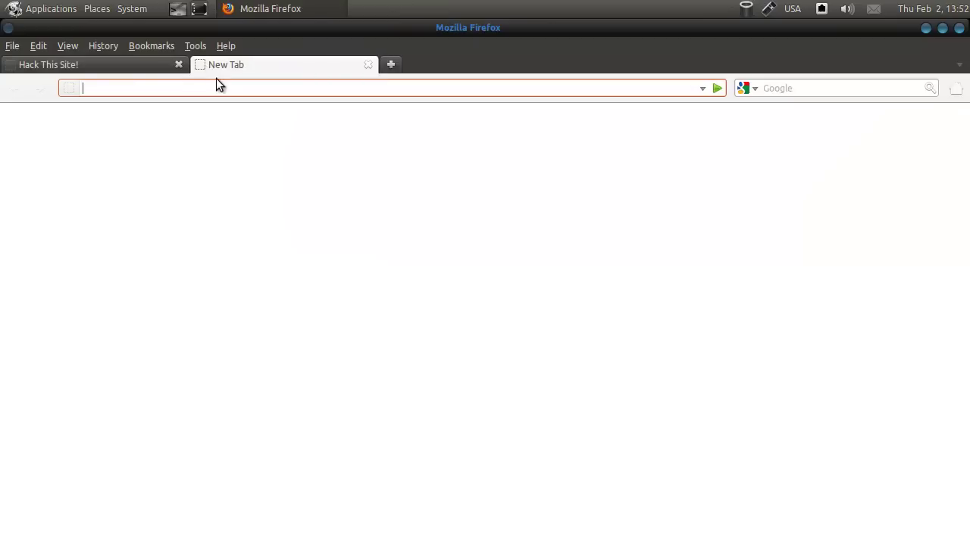
type("acd")
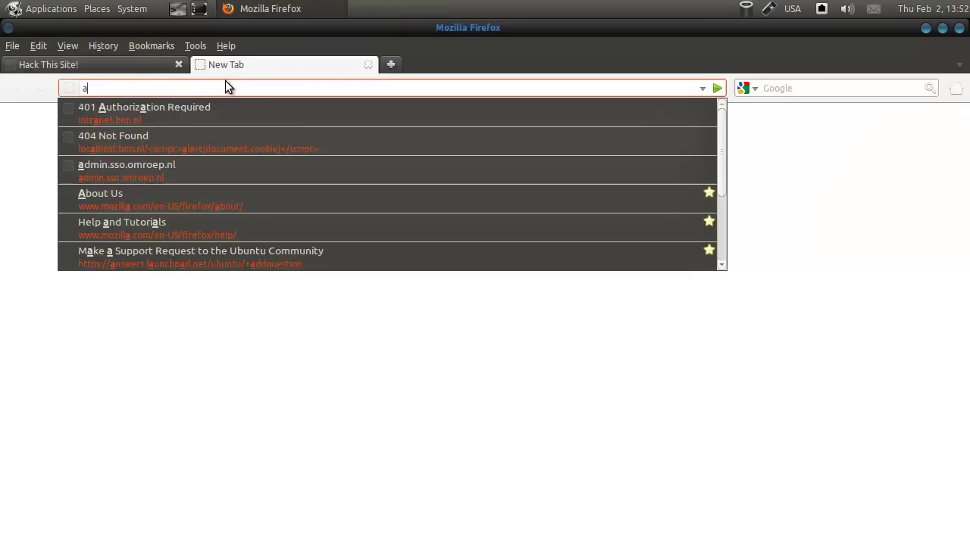
key("BackSpace")
key("BackSpace")
key("BackSpace")
type("da")
key("BackSpace")
key("BackSpace")
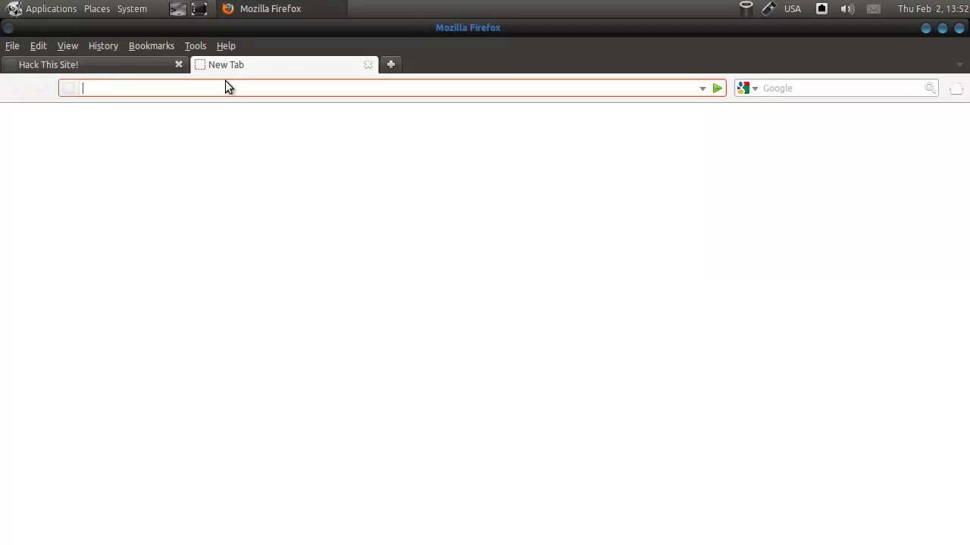
type("addons.")
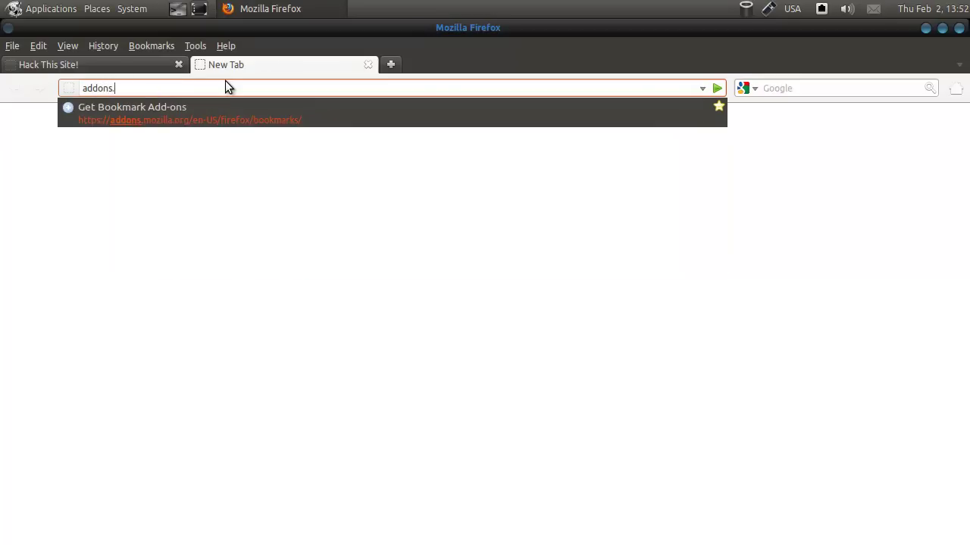
key("Down")
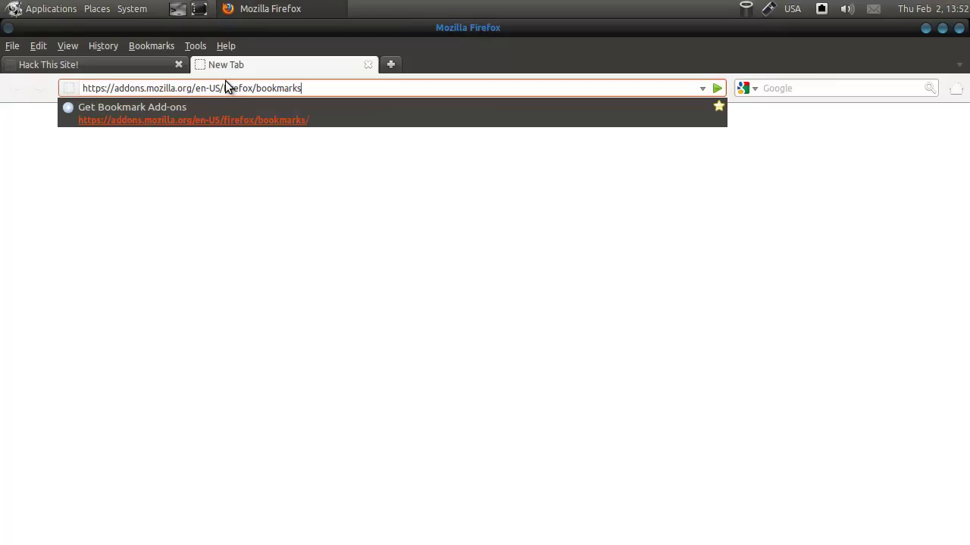
key("BackSpace")
key("BackSpace")
key("BackSpace")
key("BackSpace")
key("BackSpace")
key("BackSpace")
key("BackSpace")
key("BackSpace")
key("BackSpace")
key("BackSpace")
key("BackSpace")
key("BackSpace")
key("BackSpace")
key("BackSpace")
key("BackSpace")
key("BackSpace")
key("BackSpace")
key("BackSpace")
key("BackSpace")
key("BackSpace")
key("Return")
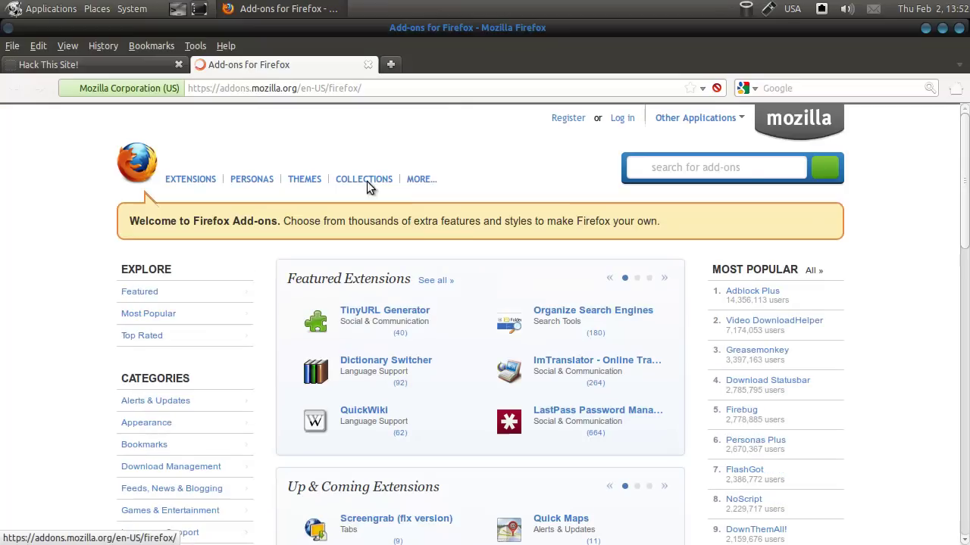
Search the add-ons site for "tamper data" and open the page of the Tamper Data extension
left_click(668, 164)
type("t")
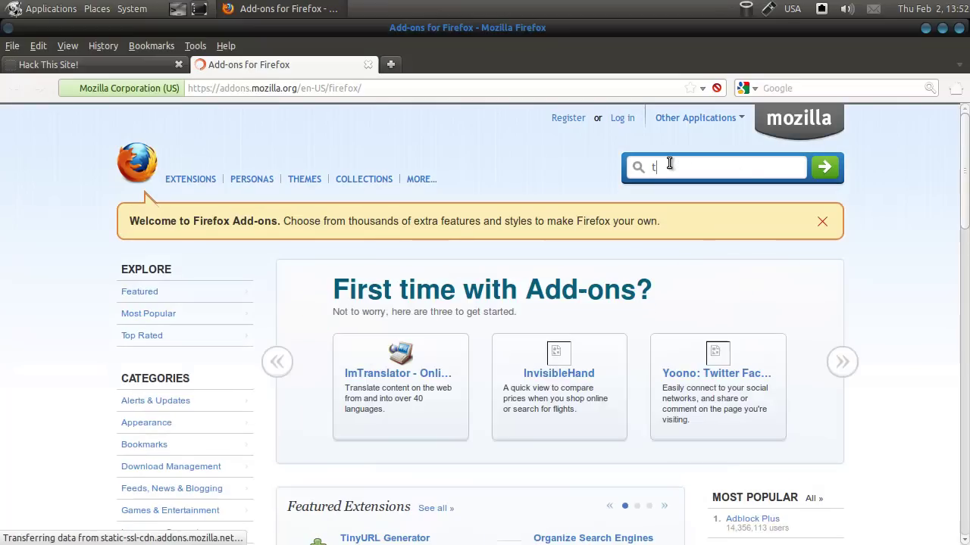
type("amper data")
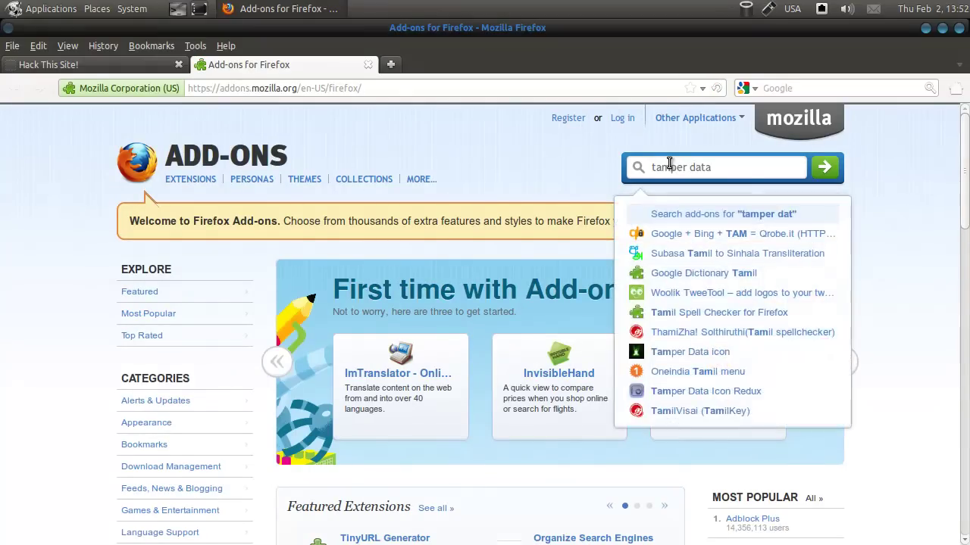
key("Return")
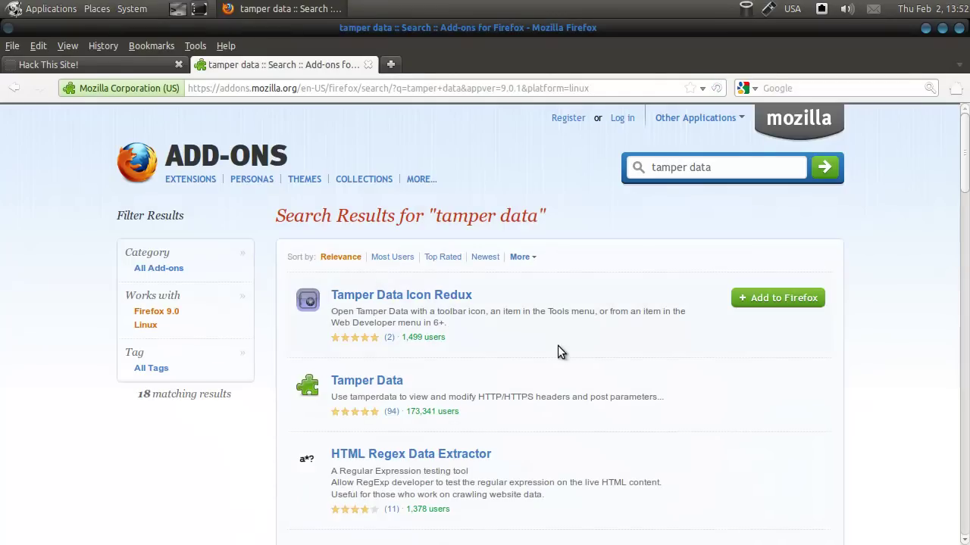
left_click(387, 380)
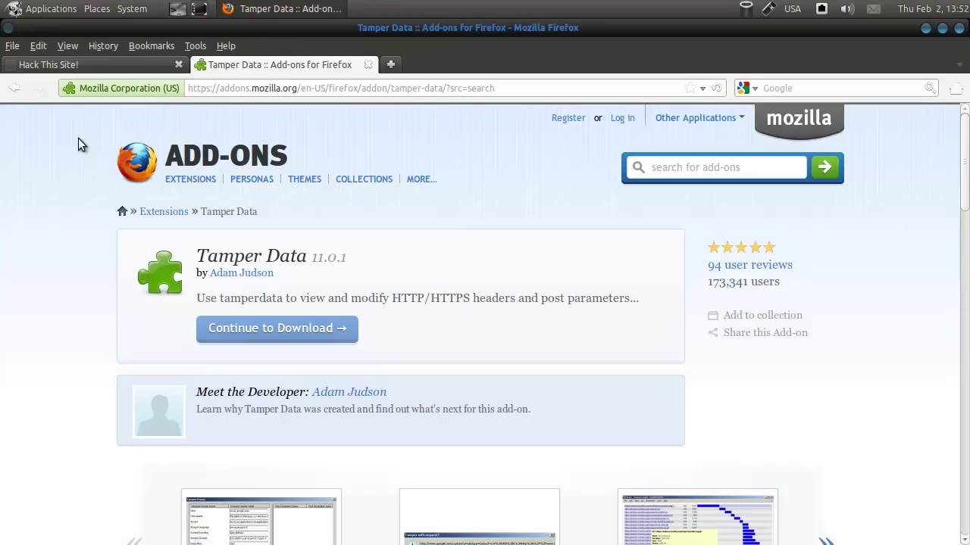
Download Tamper Data 11.0.1 from its add-on page and accept its End-User License Agreement
left_click(287, 339)
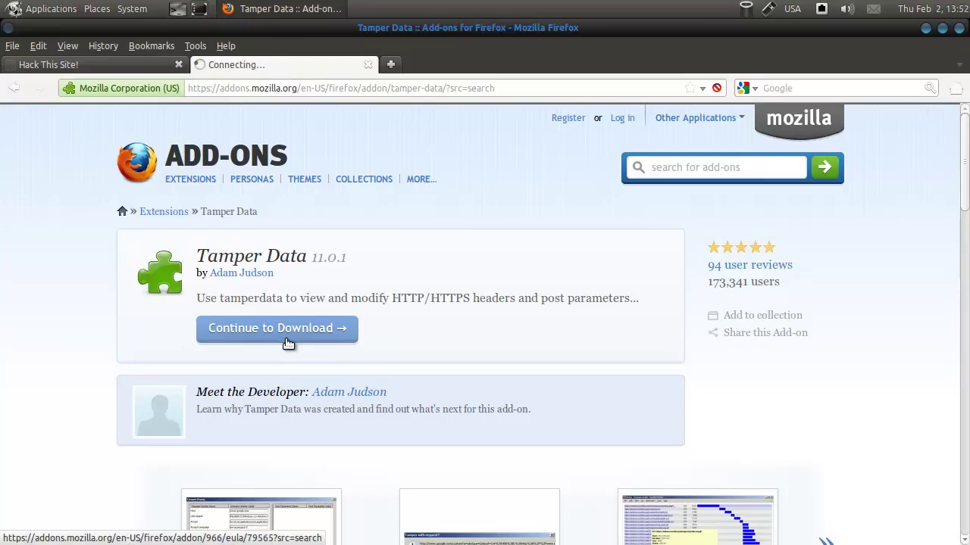
left_click(333, 388)
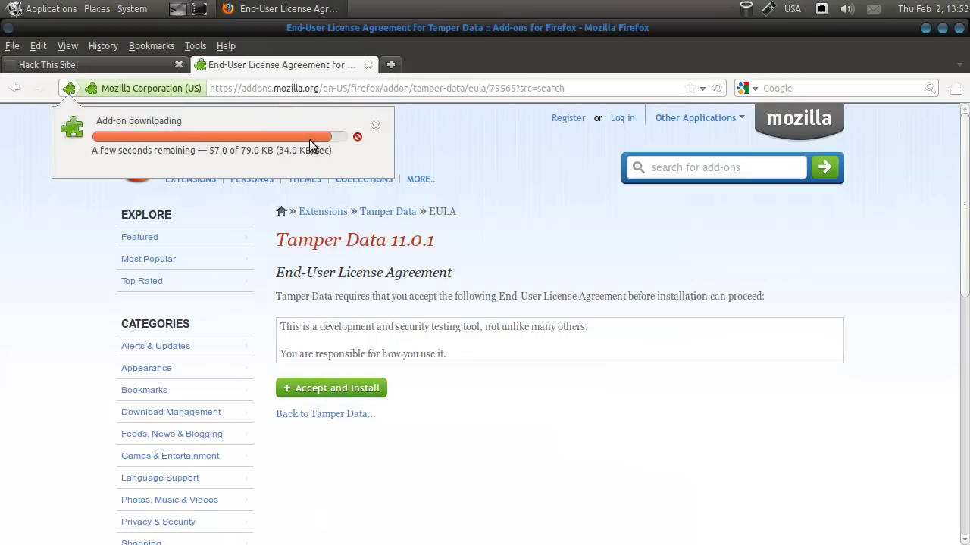
left_click(586, 400)
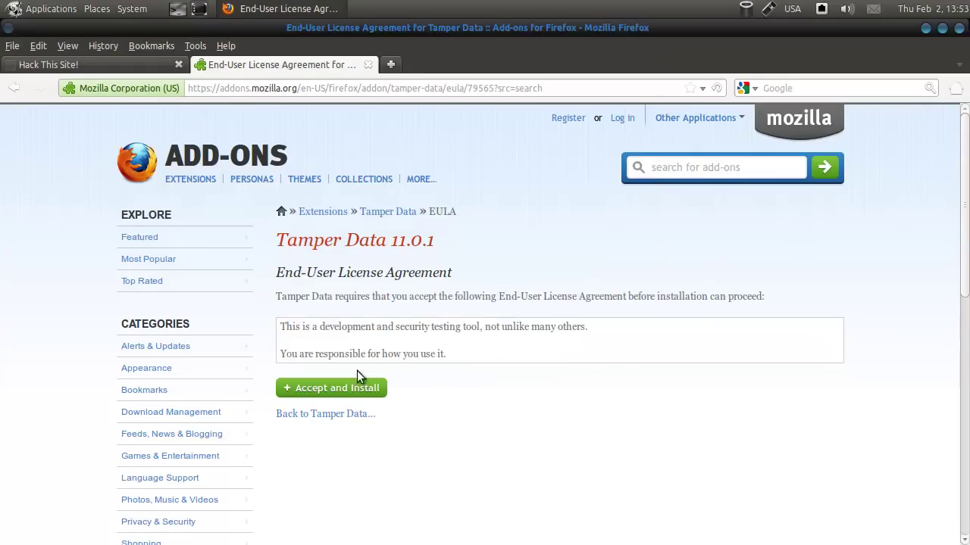
Open the Tamper Data window to examine where tampering is started, then close it and the add-ons tab
left_click(194, 45)
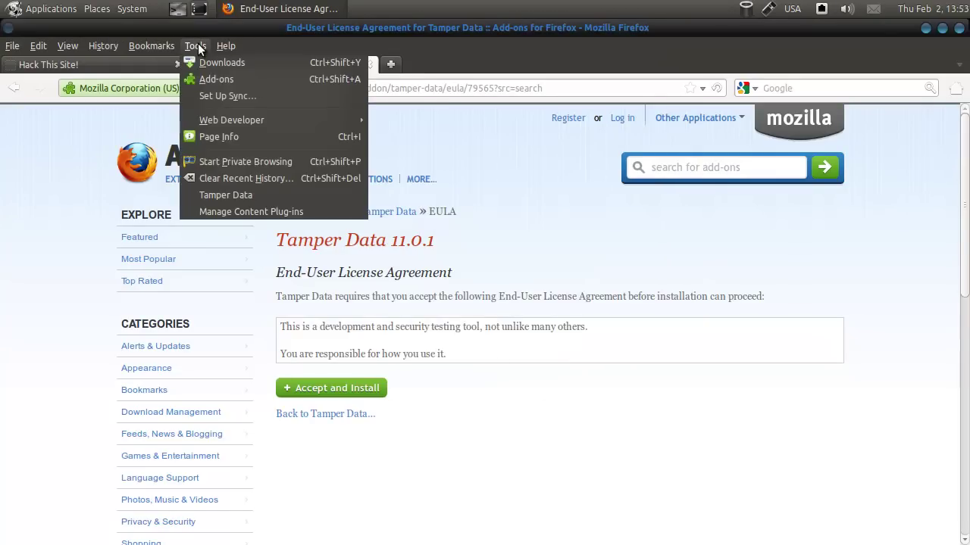
left_click(262, 195)
left_click_drag(97, 46, 564, 93)
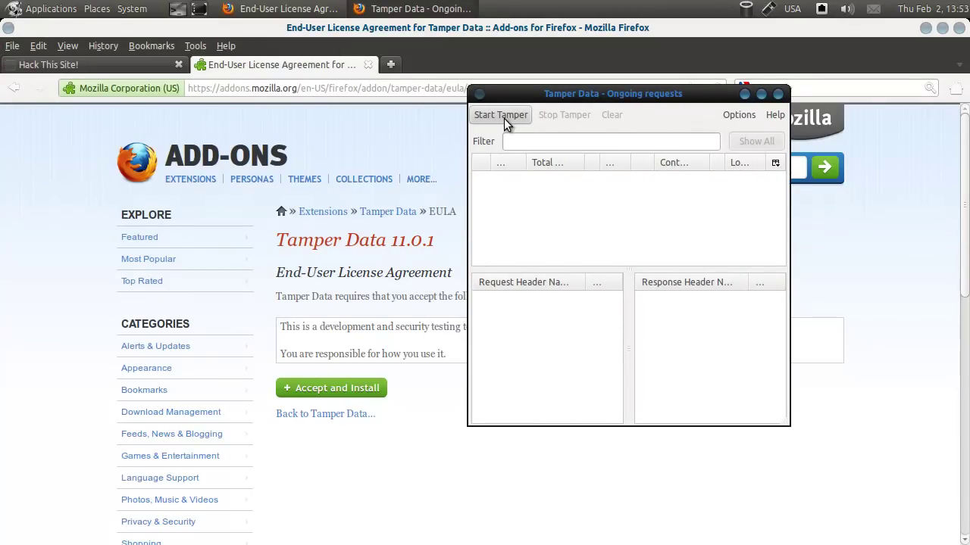
left_click(778, 94)
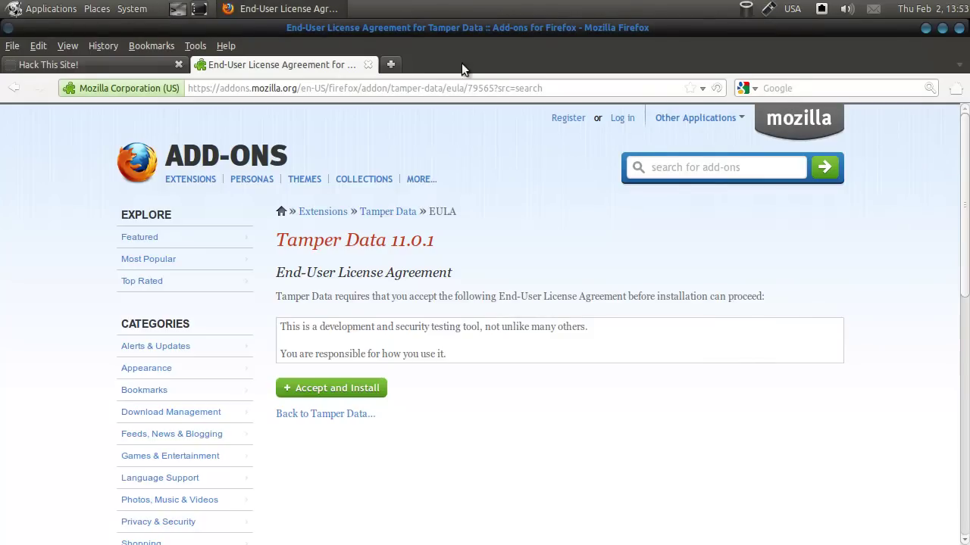
left_click(368, 64)
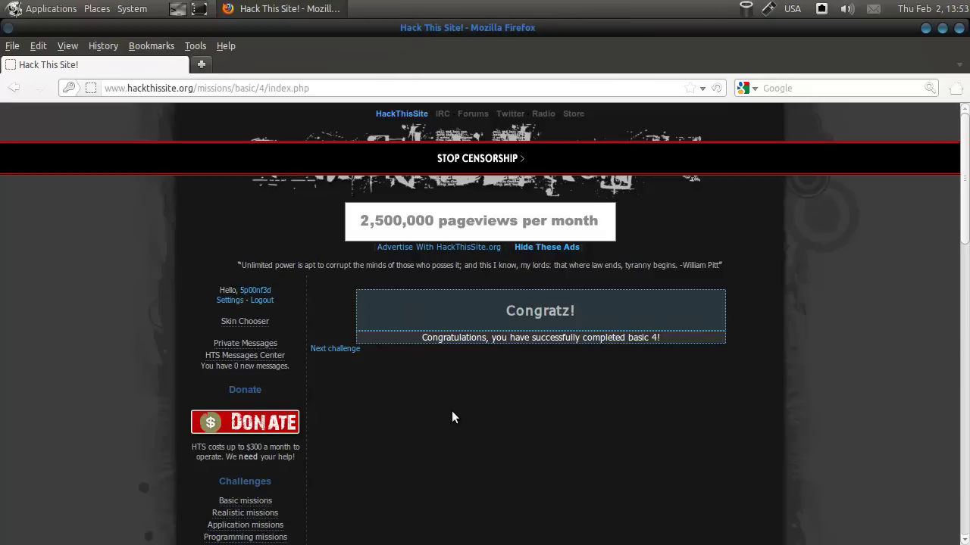